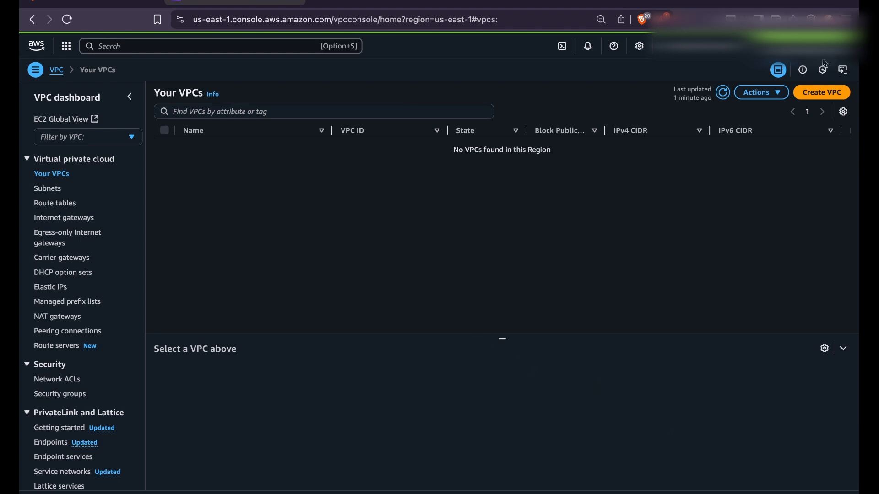
Start a 'VPC and more' creation with the auto-generated name prefix cloud_learn-prd.
left_click(833, 97)
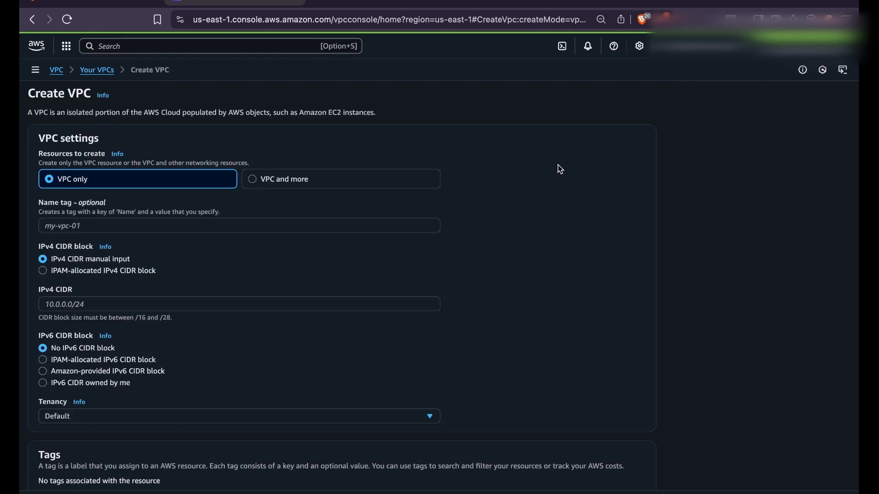
left_click(345, 181)
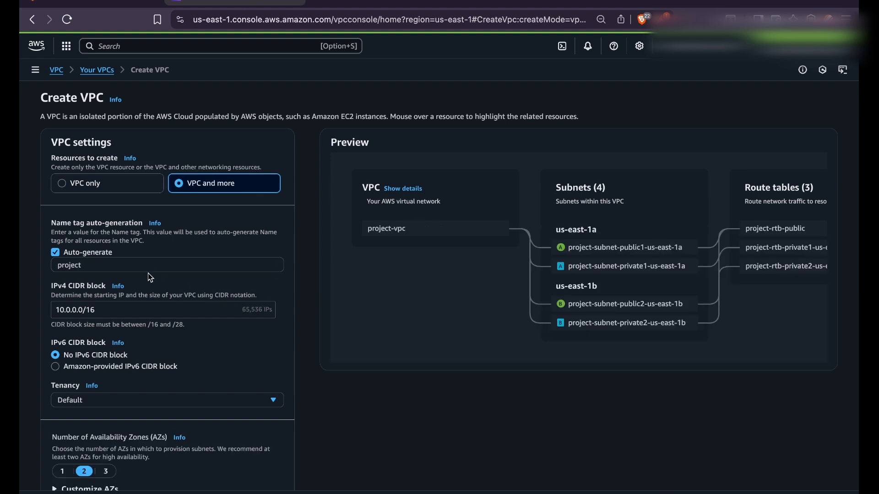
triple_click(121, 267)
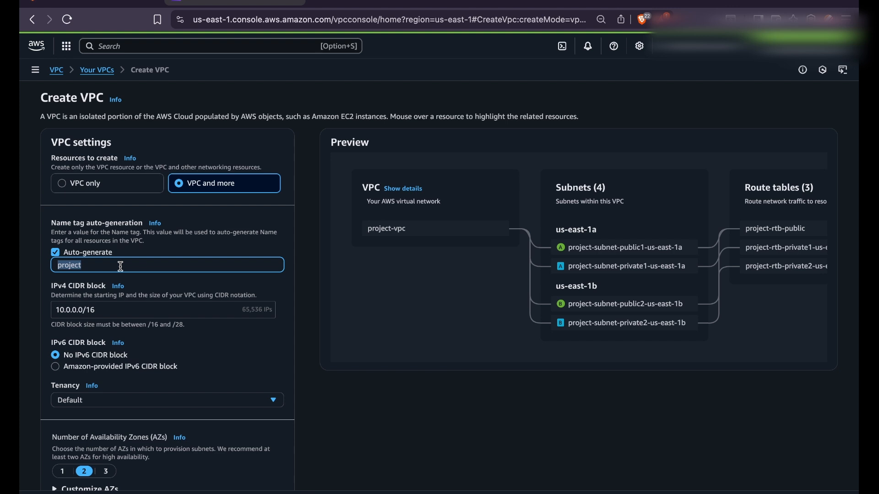
type("cou")
key("BackSpace")
key("BackSpace")
type("loud")
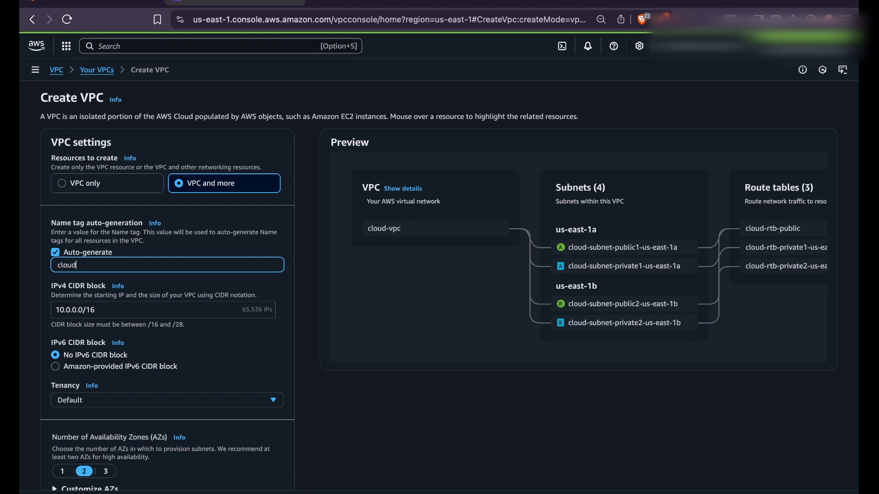
type("_learn")
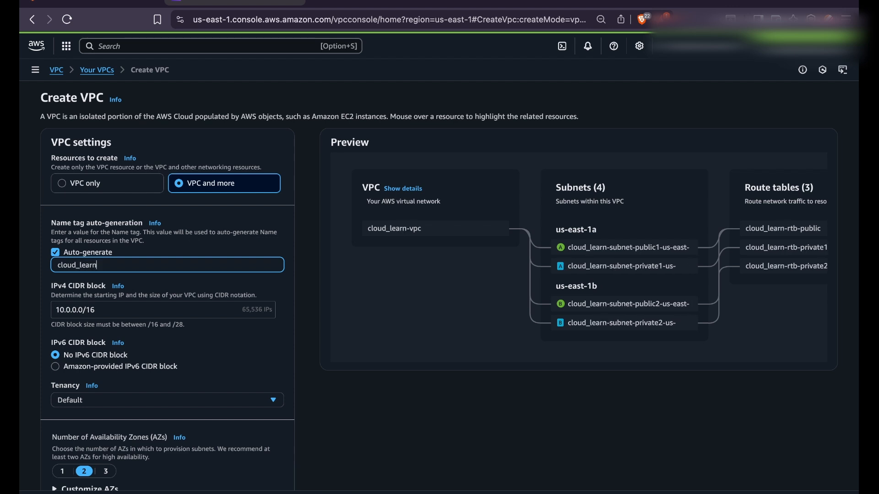
type("-prd")
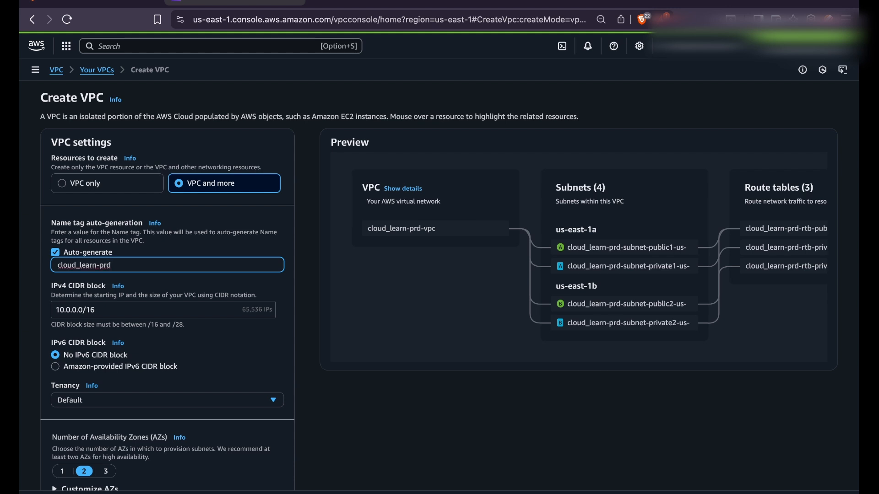
Set the VPC's IPv4 CIDR block to 172.18.0.0/16 and leave tenancy at Default.
left_click(65, 310)
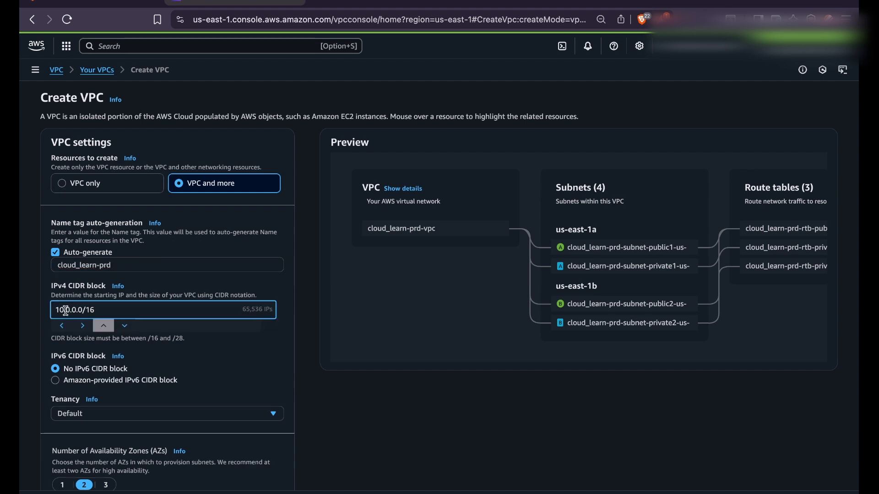
double_click(63, 311)
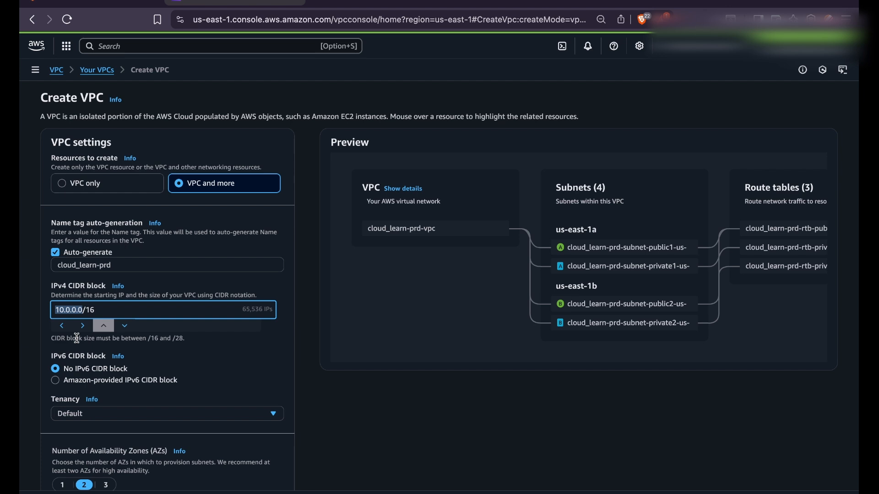
type("172.18.0.0")
scroll(220, 361, "down", 1)
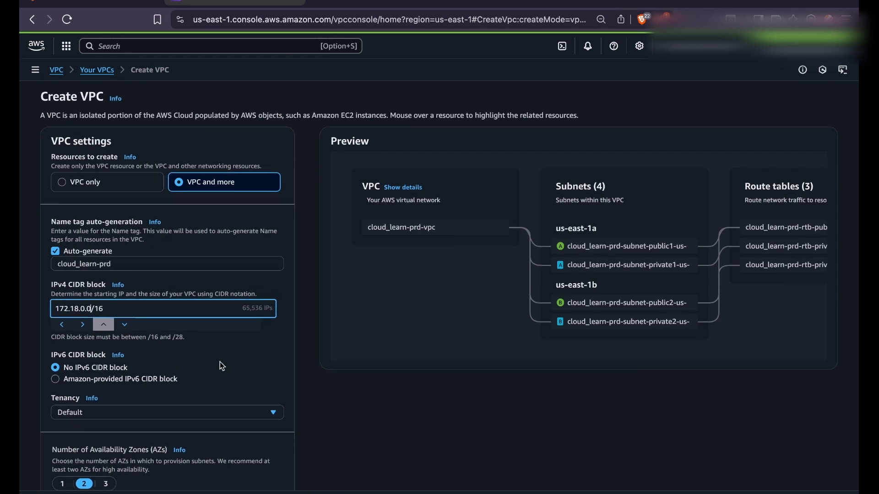
scroll(222, 367, "down", 1)
scroll(222, 366, "down", 2)
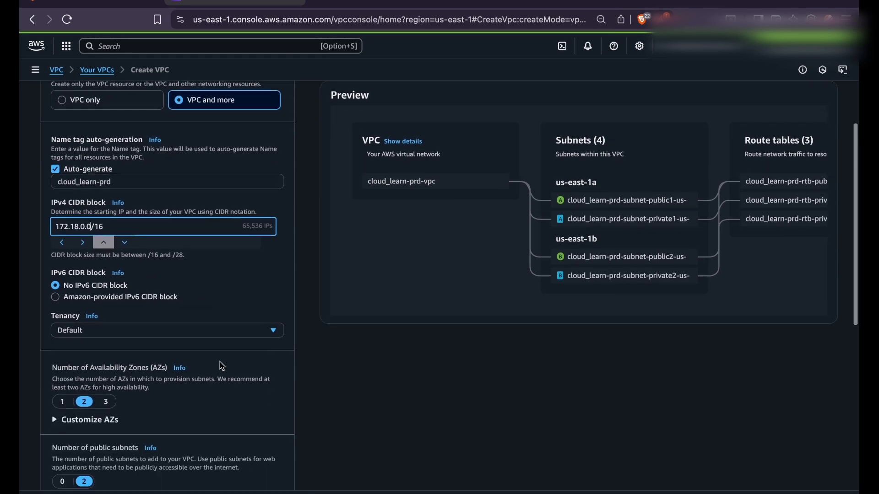
scroll(222, 366, "down", 4)
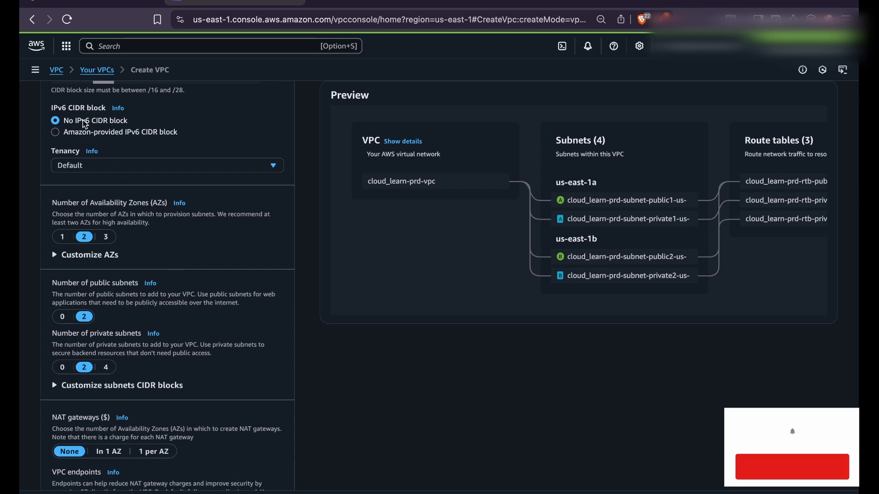
scroll(116, 172, "down", 1)
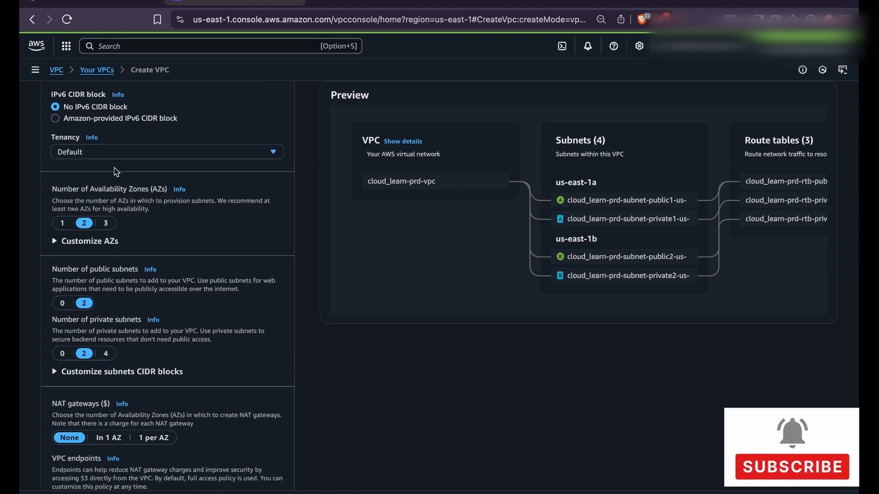
left_click(116, 152)
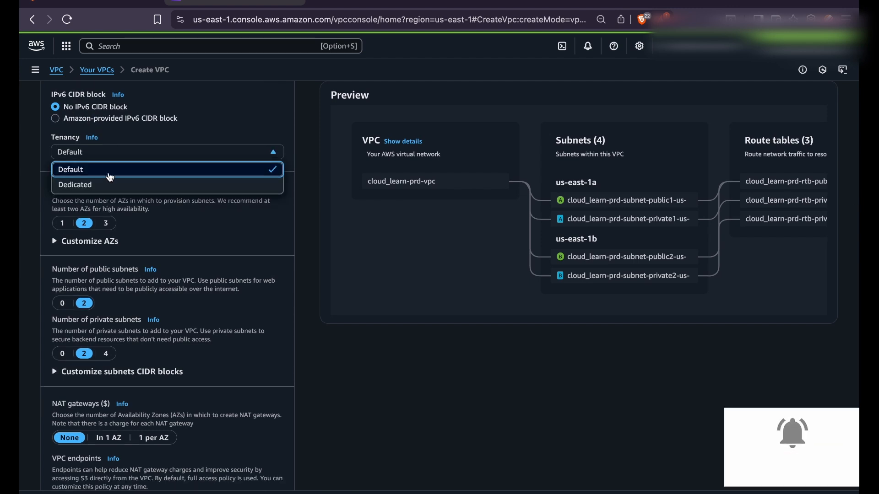
left_click(296, 231)
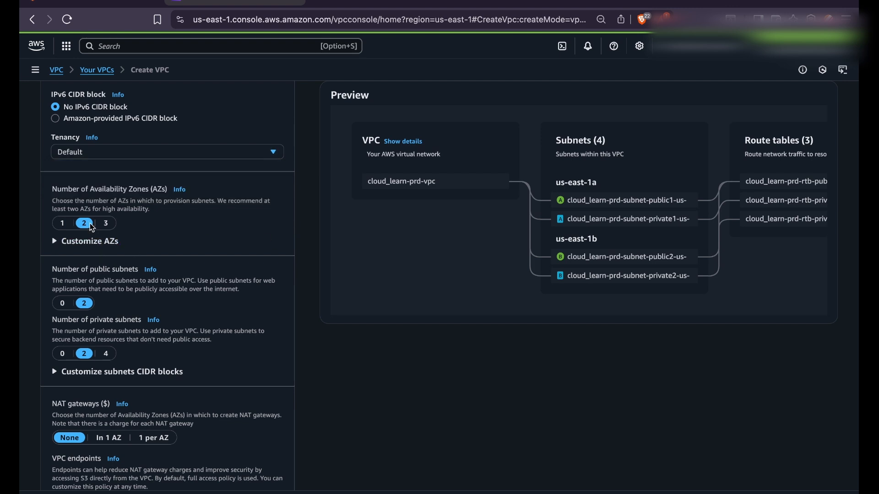
Review the availability zone choices and the per-subnet CIDR blocks.
left_click(85, 245)
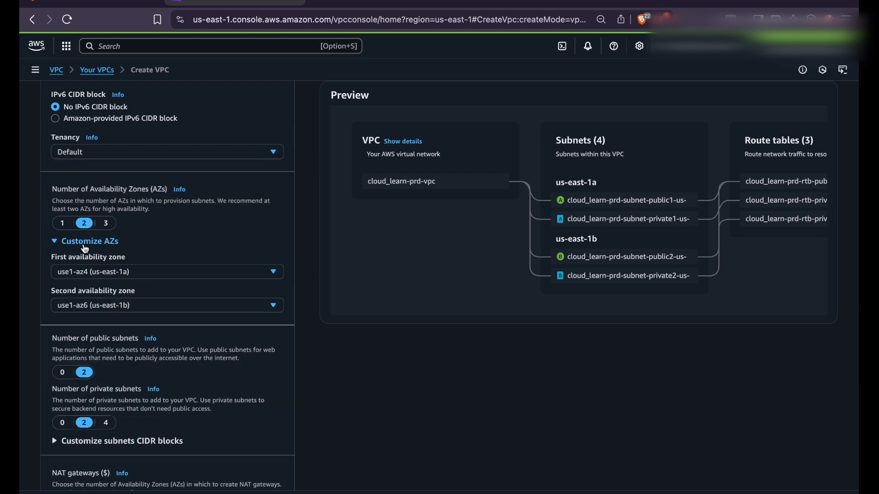
left_click(161, 241)
left_click(106, 245)
left_click(107, 243)
left_click(106, 243)
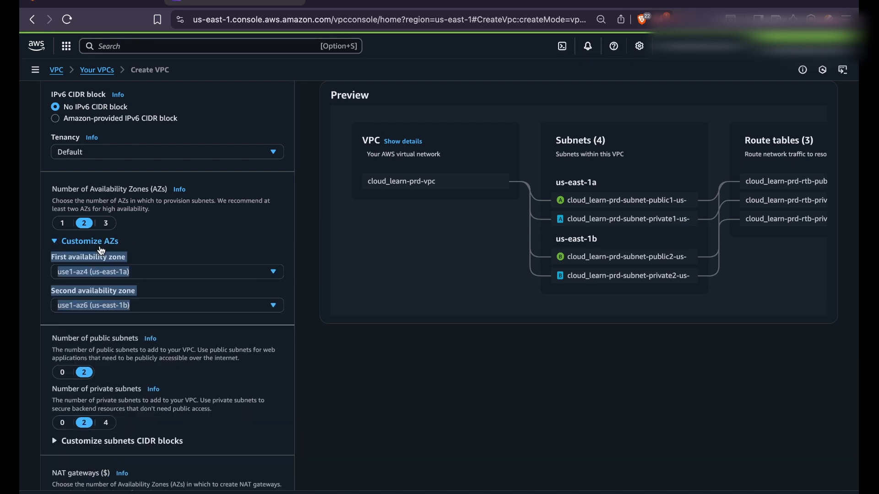
scroll(180, 231, "down", 4)
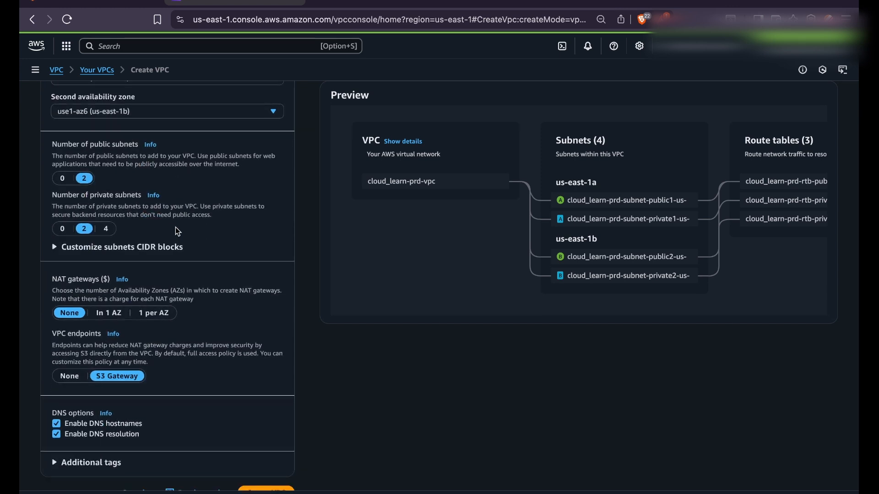
left_click(98, 250)
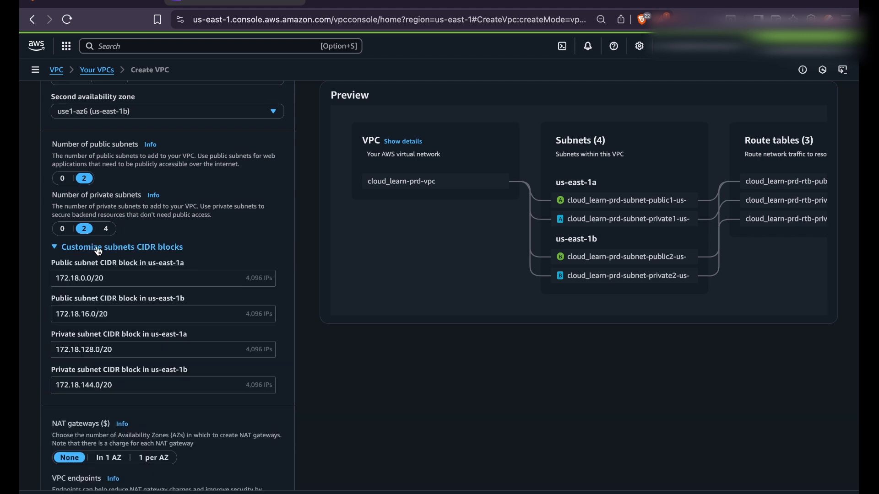
left_click(98, 251)
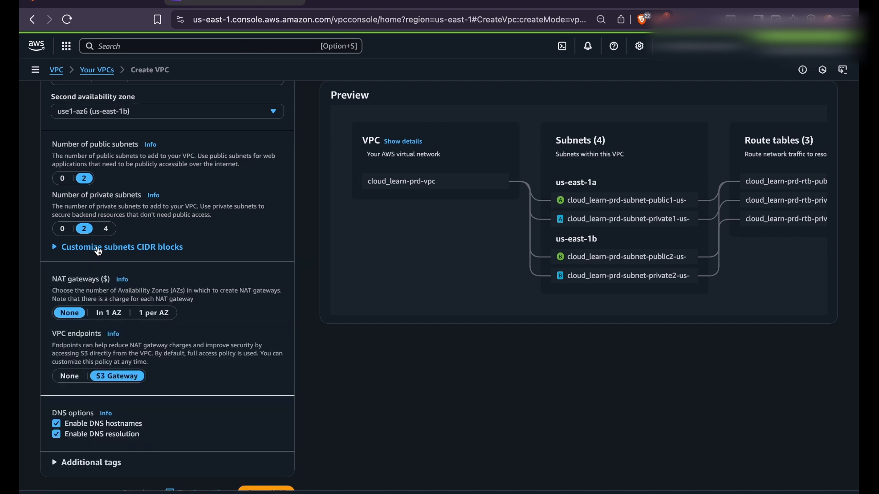
scroll(98, 252, "down", 1)
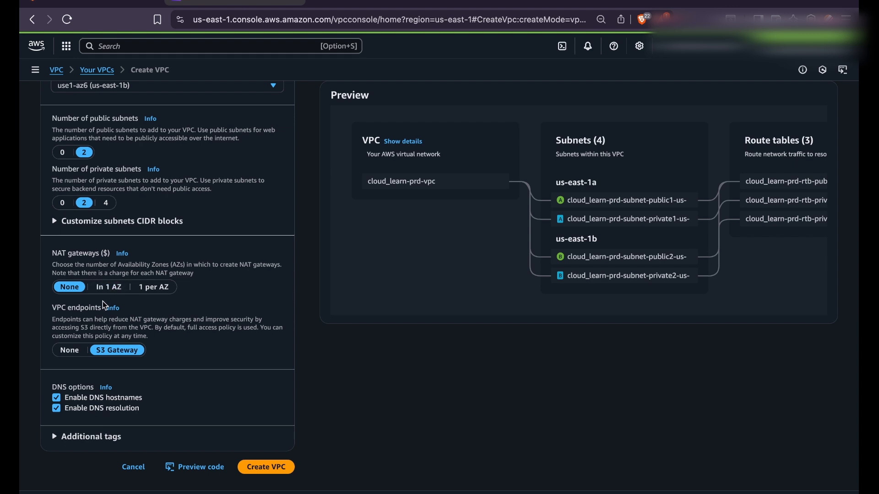
Set NAT gateways to None and VPC endpoints to None.
left_click(104, 290)
left_click(150, 293)
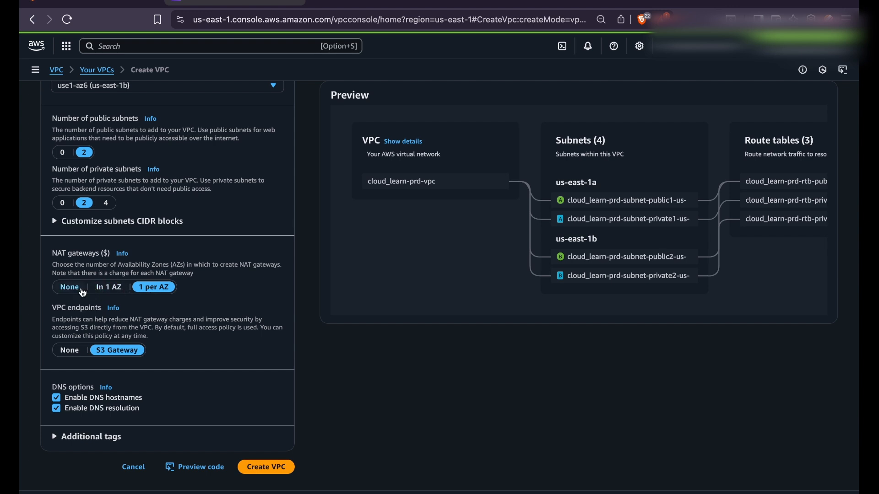
left_click(80, 290)
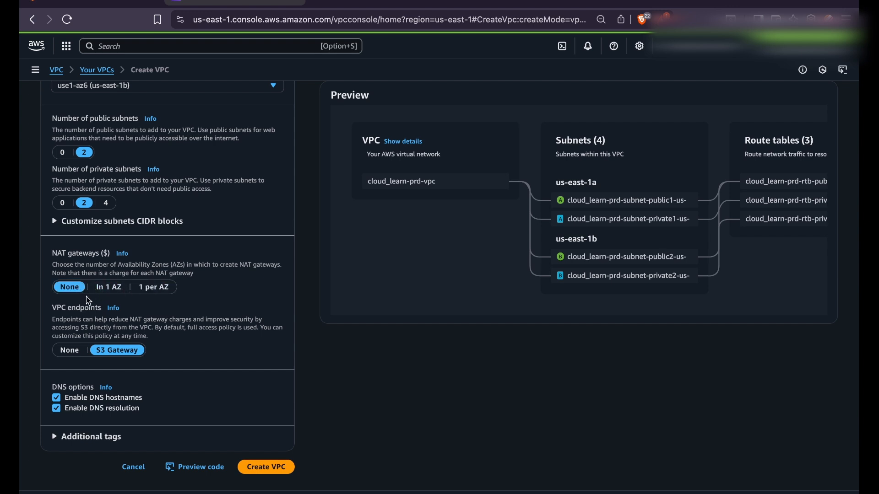
left_click(71, 354)
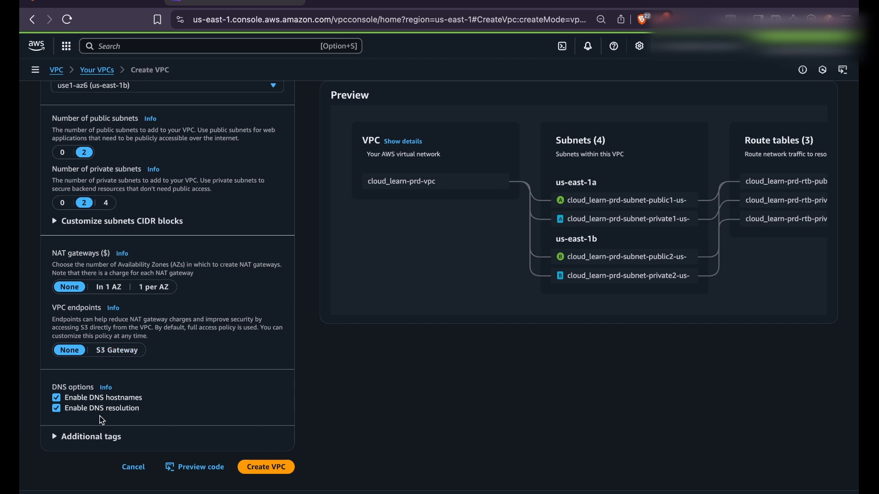
Add a 'creator' tag with the user's username as its value.
left_click(91, 437)
scroll(94, 432, "down", 3)
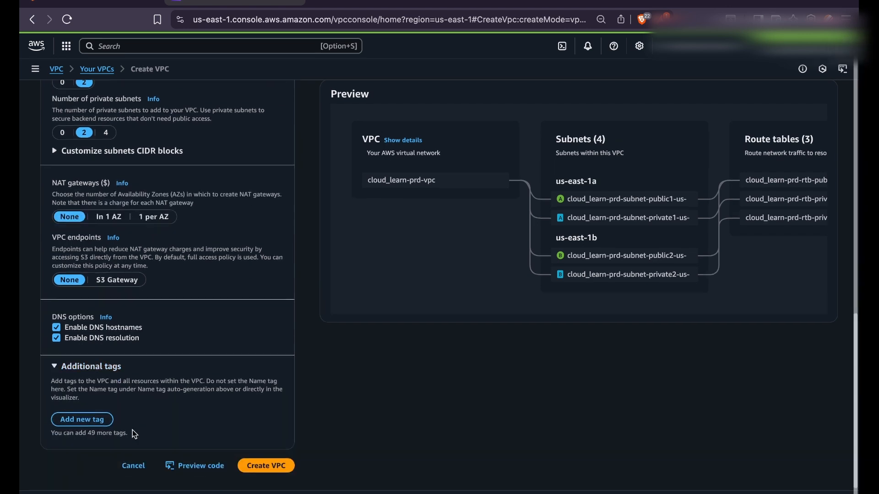
left_click(96, 428)
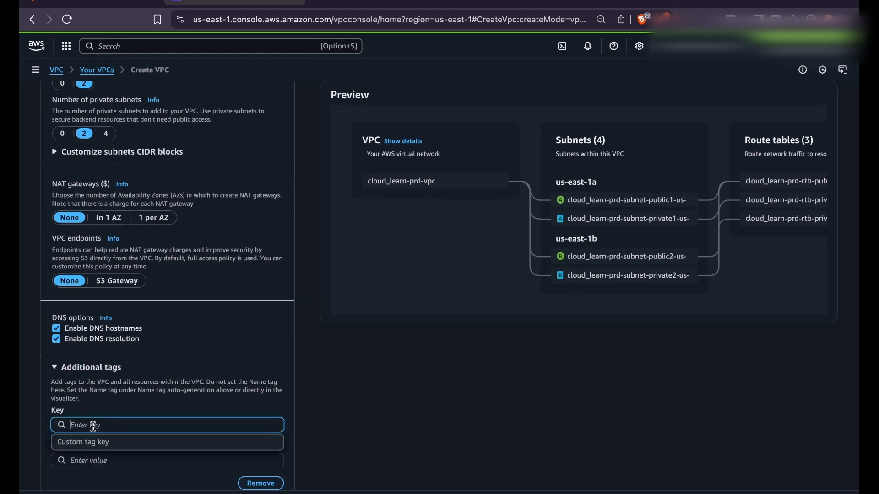
type("creator")
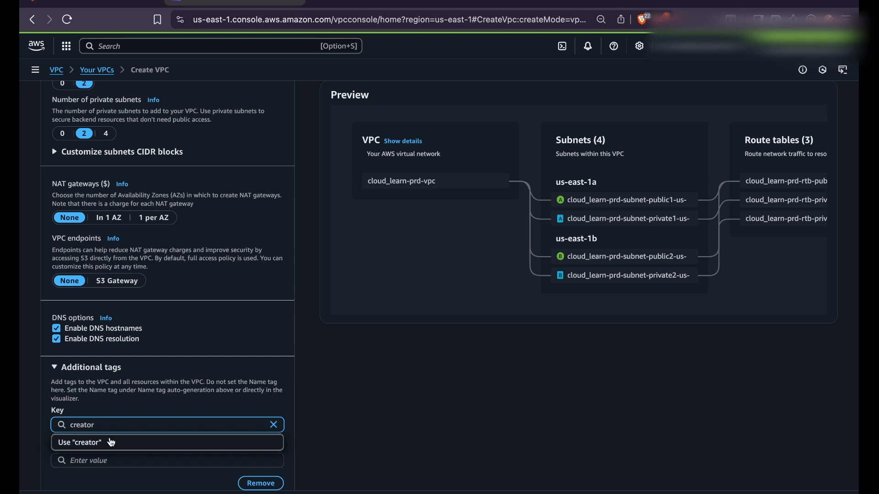
left_click(329, 395)
left_click(194, 457)
type("nuwanp")
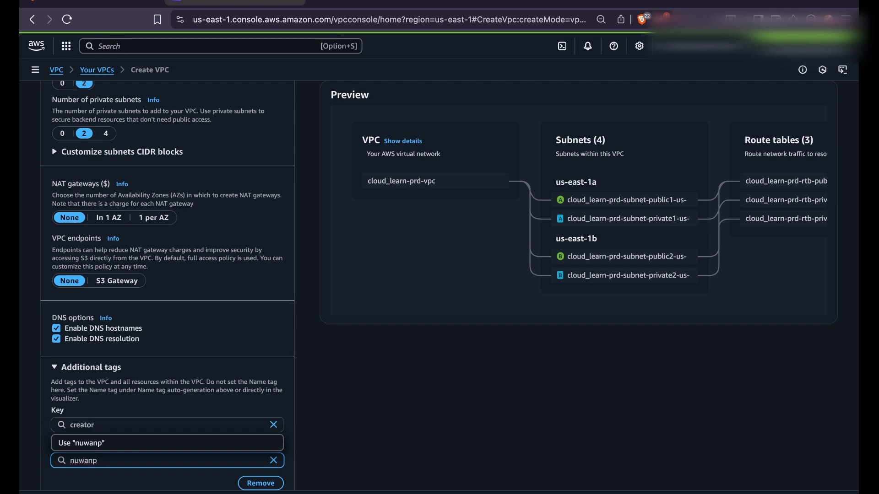
left_click(464, 396)
Add a second tag with key 'usage' and value 'base-learning'.
scroll(364, 425, "down", 3)
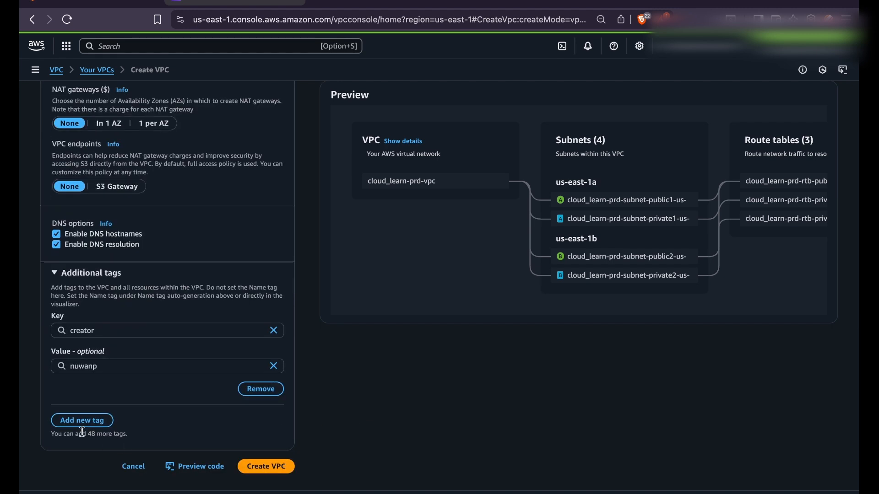
left_click(75, 422)
type("u")
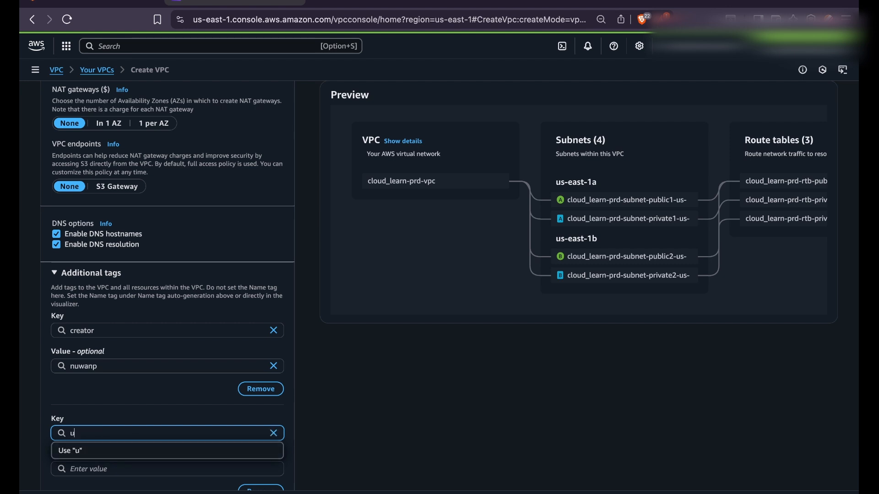
type("sage")
key("Return")
left_click(177, 468)
scroll(177, 468, "down", 2)
type("learning")
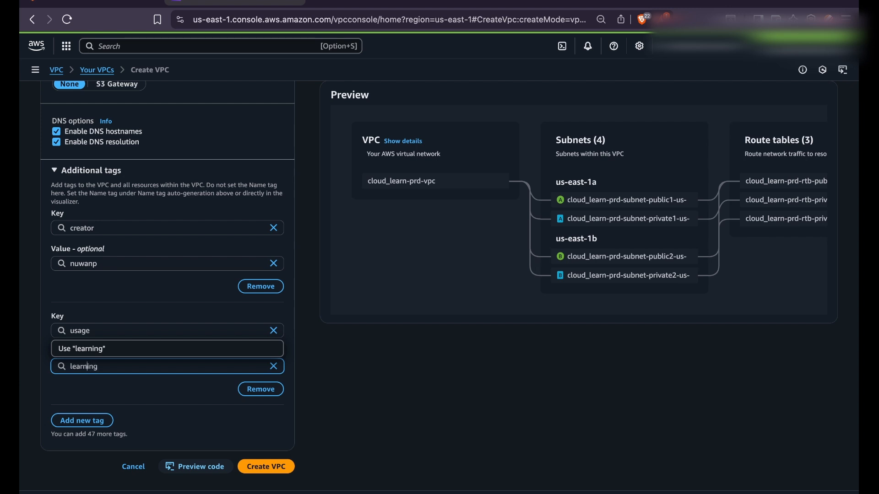
type("base-")
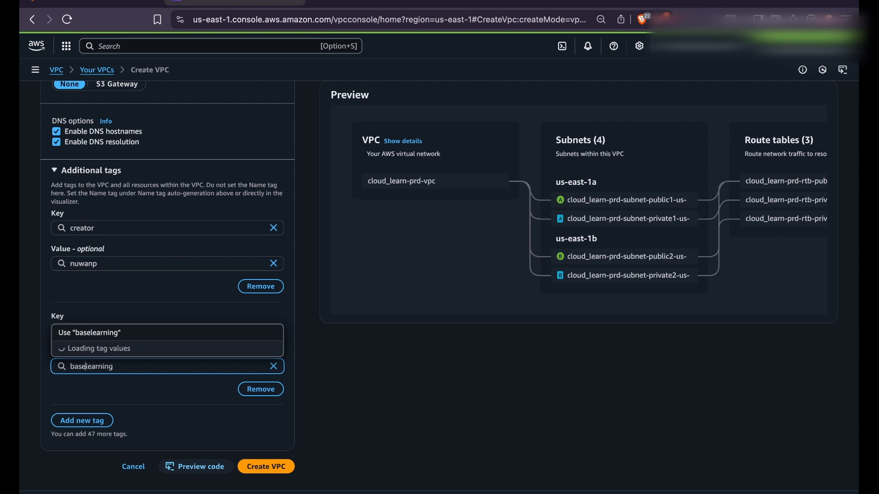
left_click(471, 398)
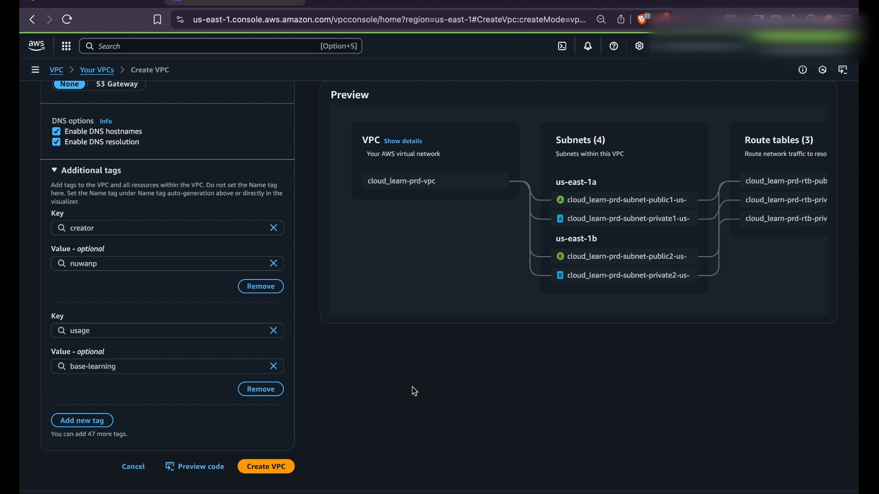
Create cloud_learn-prd-vpc with its subnets, route tables and internet gateway, then view it.
left_click(267, 467)
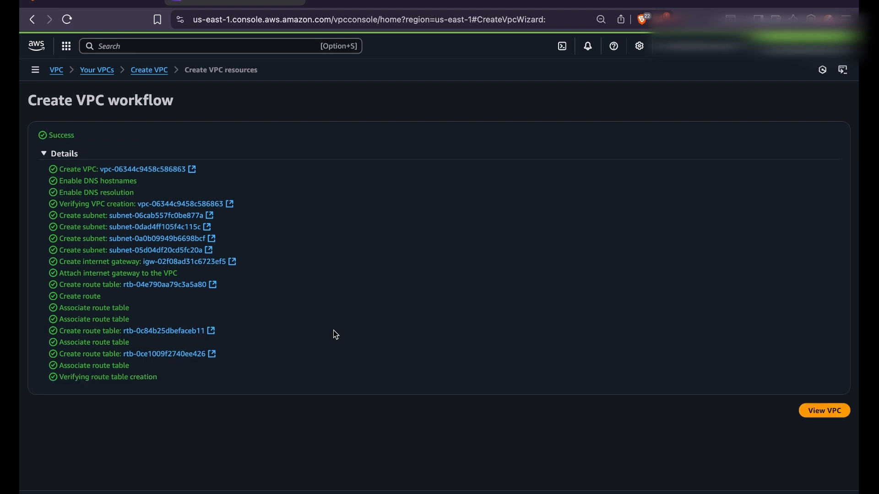
left_click(825, 414)
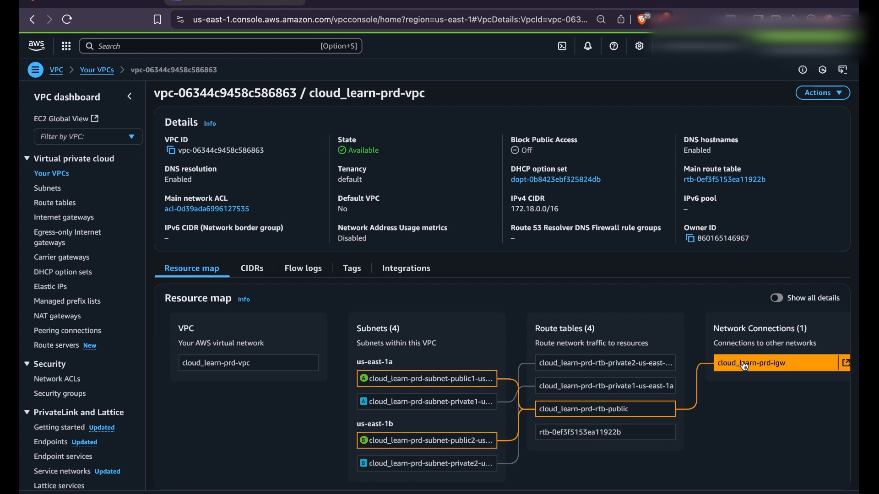
Turn on Show all details in the resource map to see subnet CIDRs and routes.
scroll(717, 420, "right", 1)
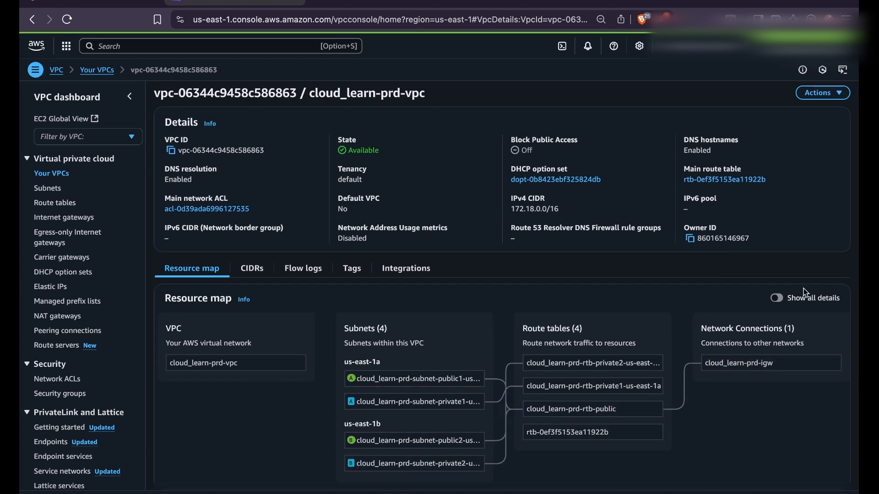
left_click(783, 300)
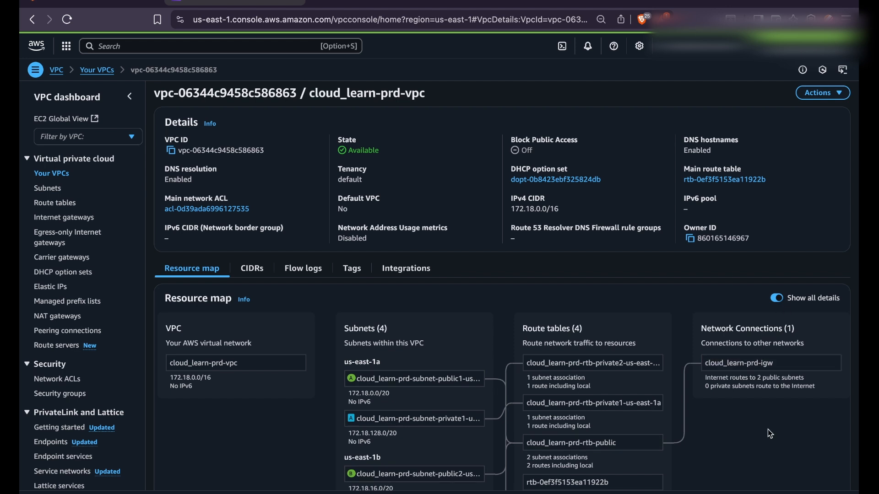
scroll(769, 430, "down", 2)
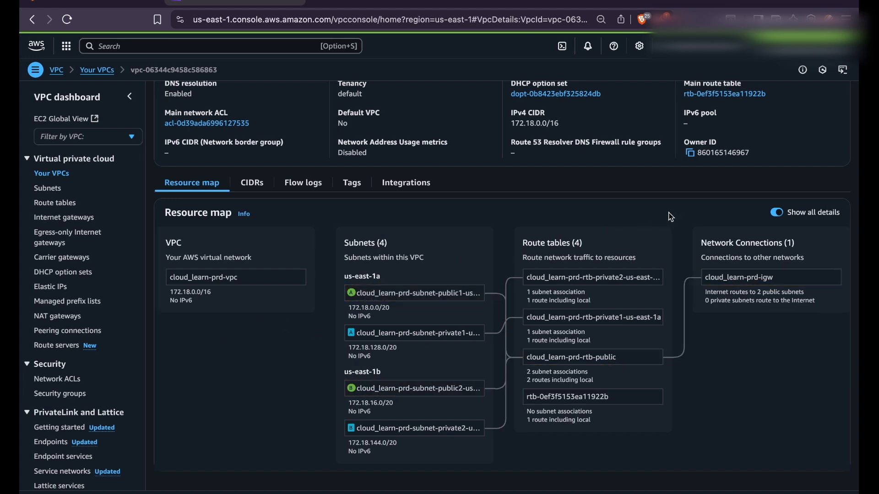
Review the VPC's CIDRs, Flow logs, Tags and Integrations, then go to Network ACLs.
left_click(253, 184)
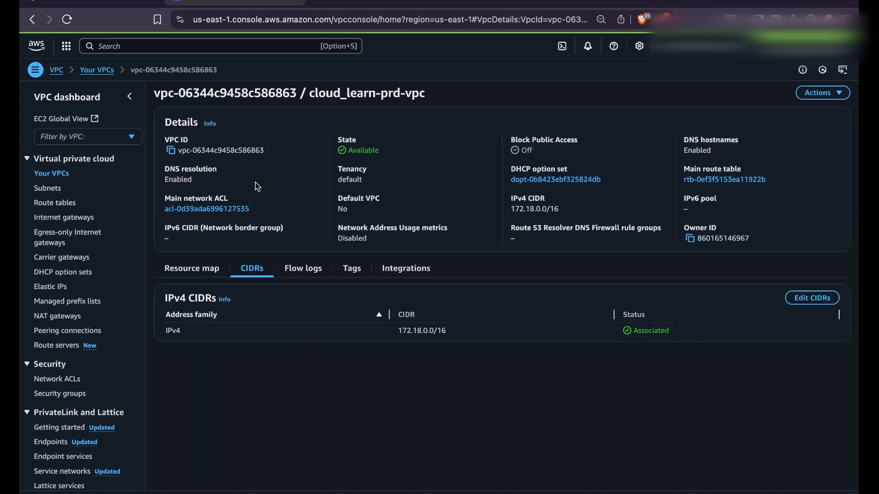
left_click(302, 270)
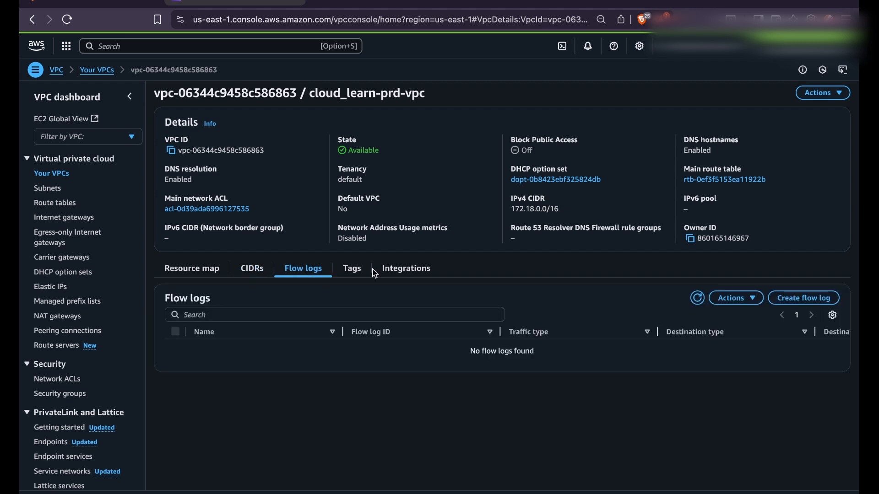
left_click(352, 271)
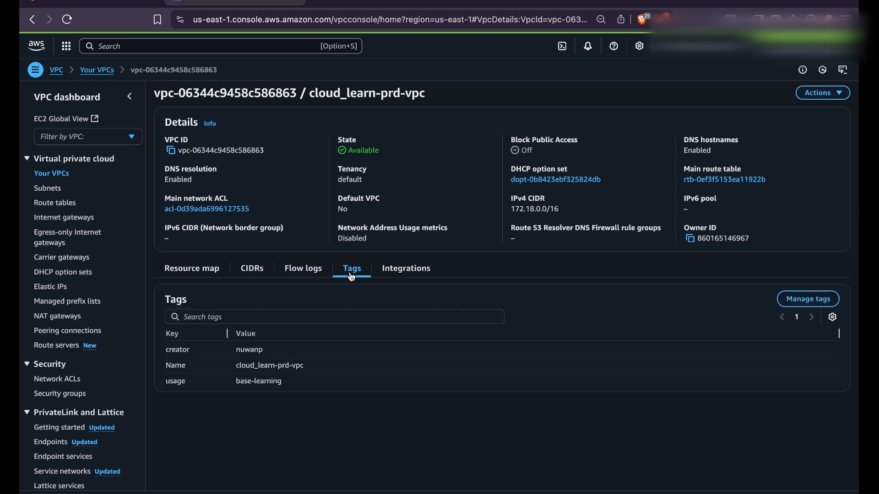
left_click(415, 276)
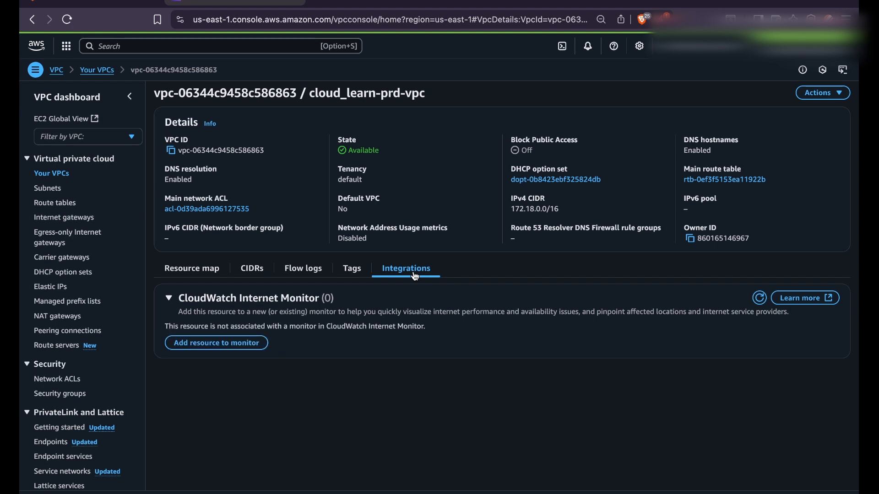
left_click(173, 276)
left_click(49, 381)
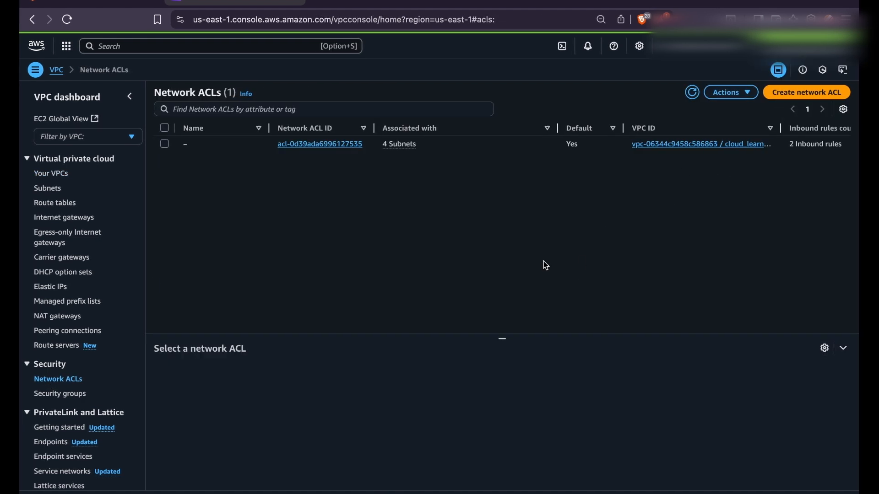
Select the default network ACL and copy the VPC name cloud_learn-prd-vpc from its details.
left_click(164, 144)
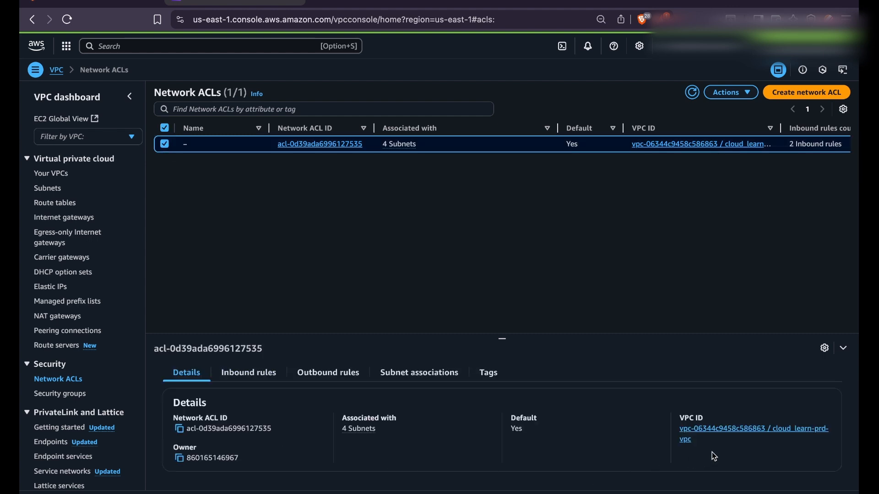
left_click_drag(696, 442, 772, 429)
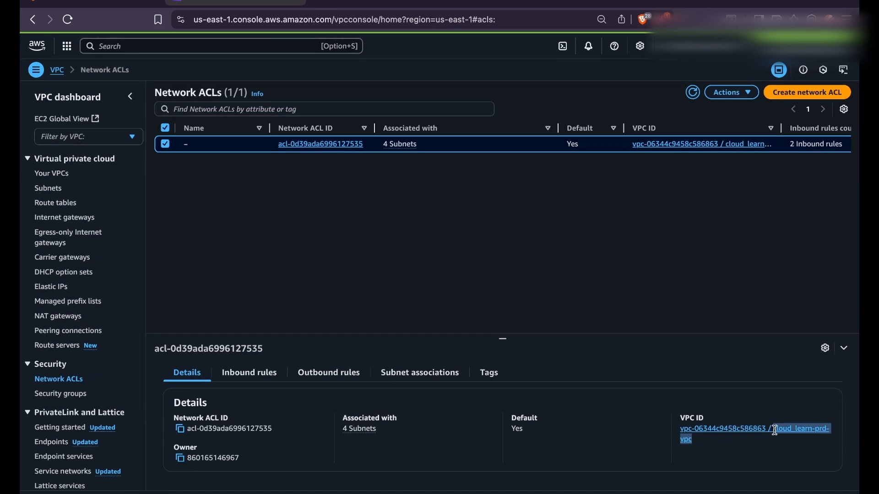
key("super+c")
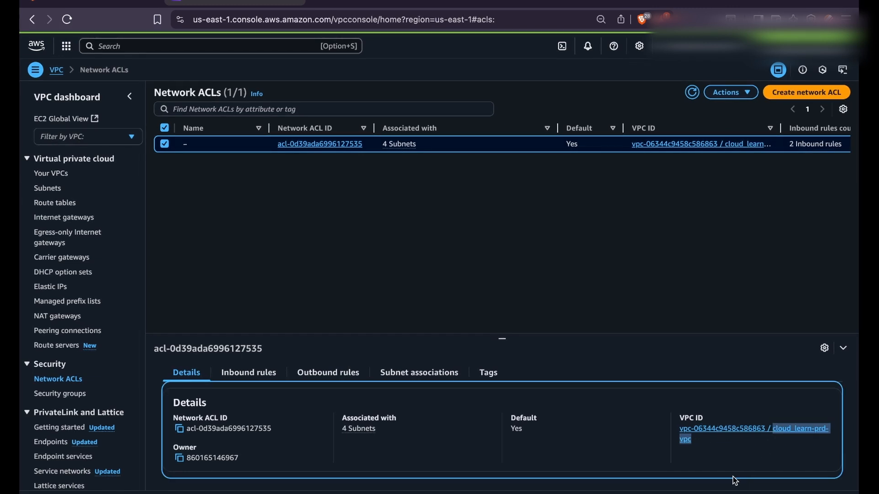
Rename the default network ACL to cloud_learn-prd-vpc_default-nacl-apse1.
left_click(194, 145)
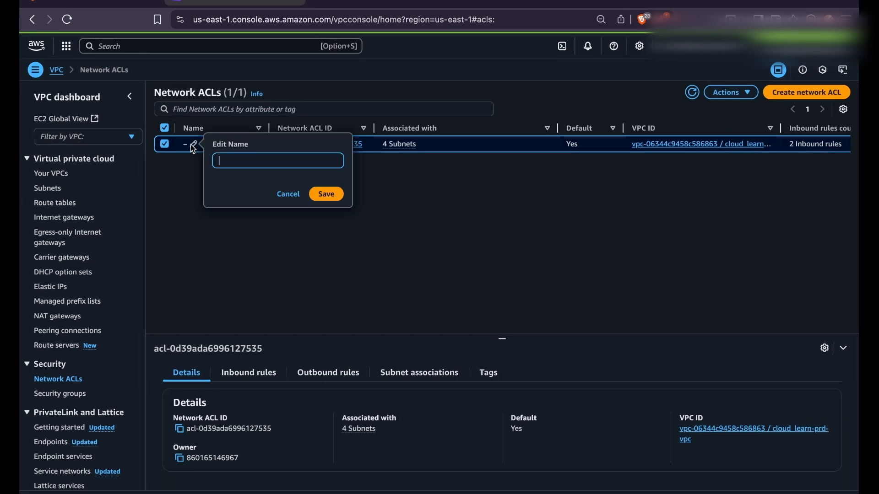
key("super+v")
type("-defaul")
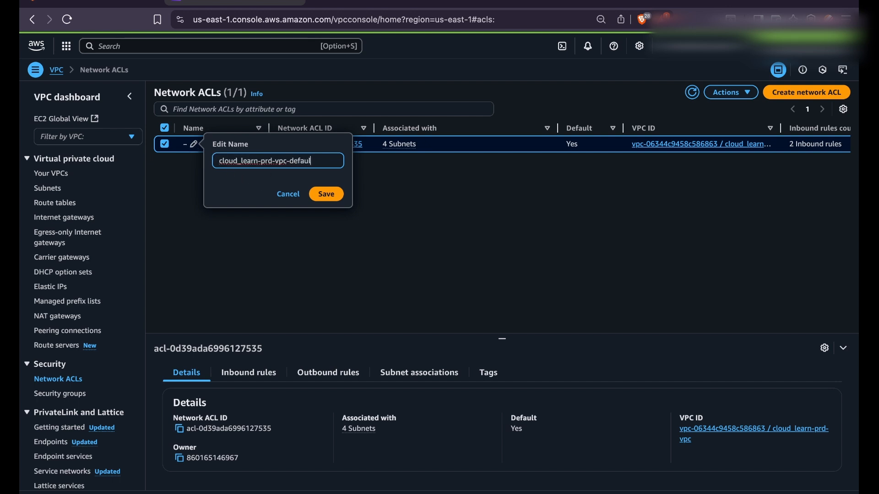
type("yt-nacl-apse1")
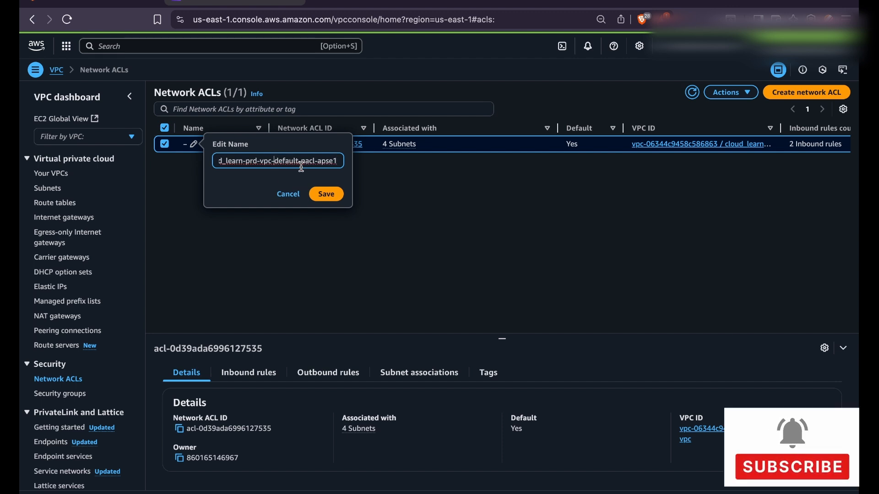
key("BackSpace")
type("_")
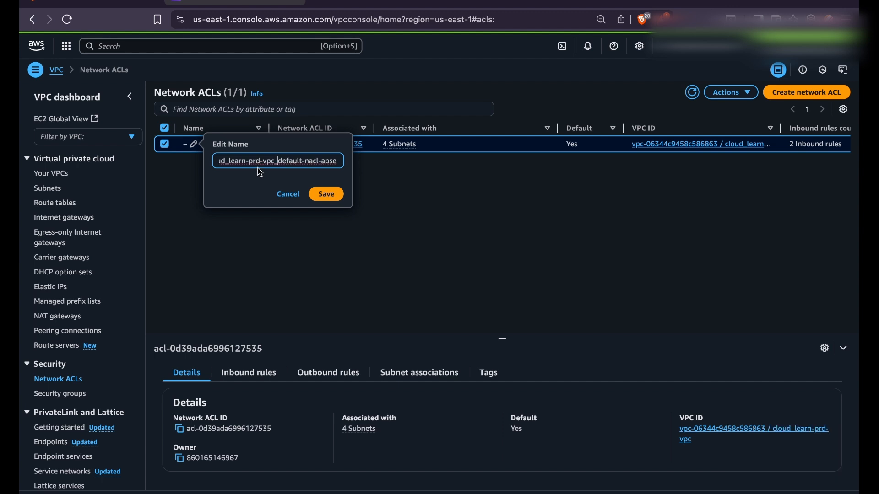
double_click(308, 161)
triple_click(309, 161)
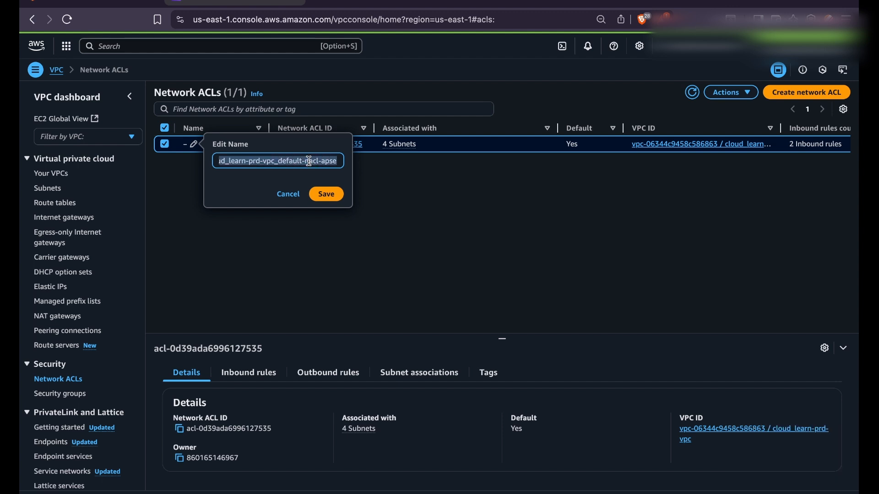
left_click(326, 193)
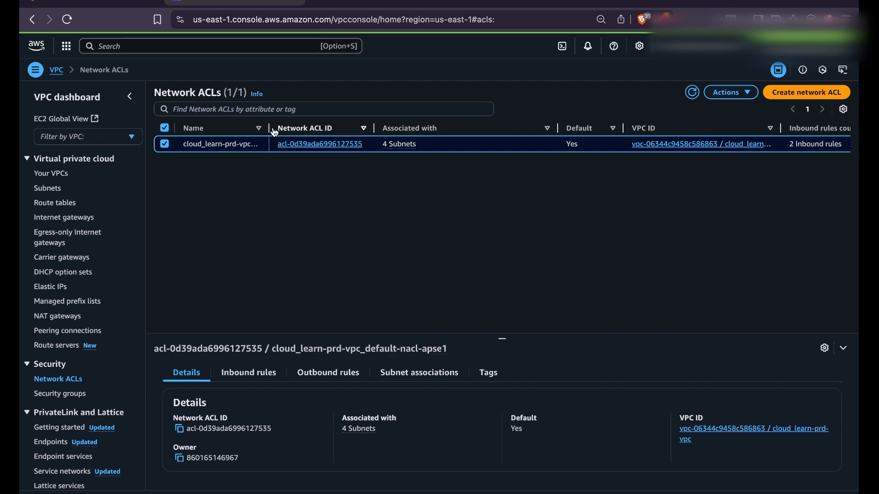
Widen the Name column so the full ACL name is visible.
left_click_drag(277, 129, 323, 130)
left_click(272, 133)
left_click_drag(277, 129, 314, 130)
left_click(288, 176)
left_click_drag(267, 126, 337, 128)
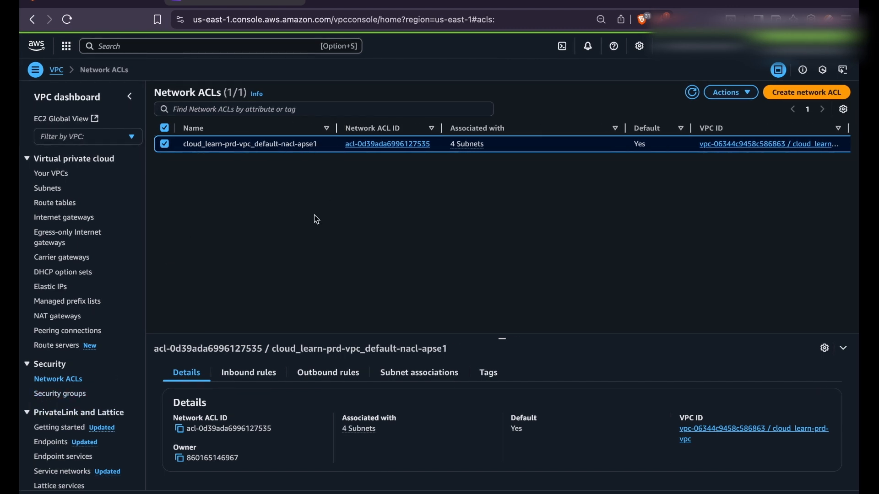
Review the DHCP option set (ec2.internal, AmazonProvidedDNS), then return to the Your VPCs list.
left_click(66, 394)
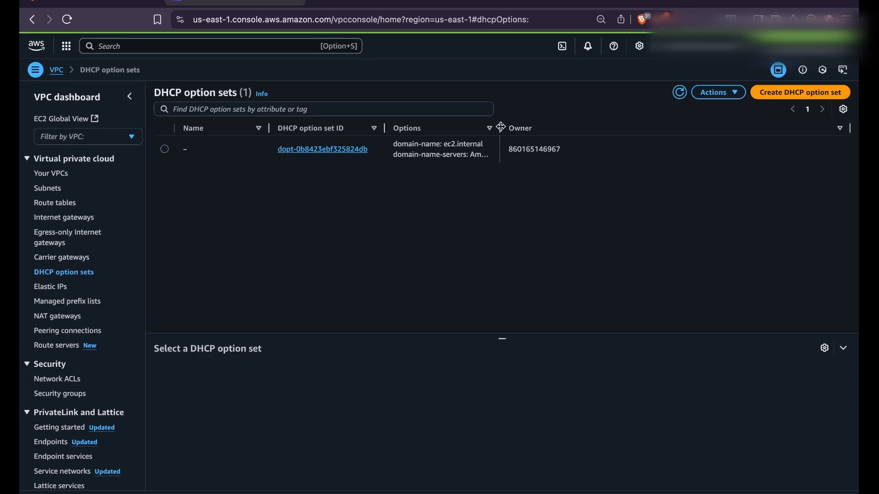
left_click_drag(500, 127, 563, 128)
left_click(164, 149)
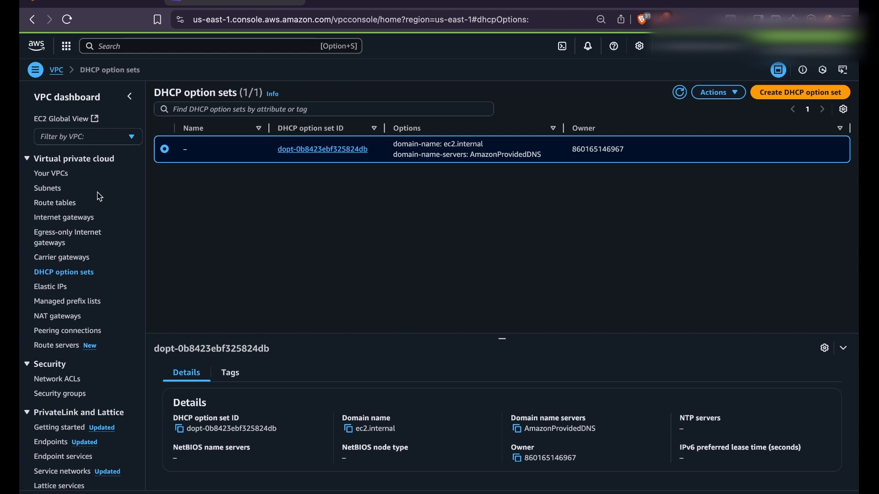
left_click(59, 179)
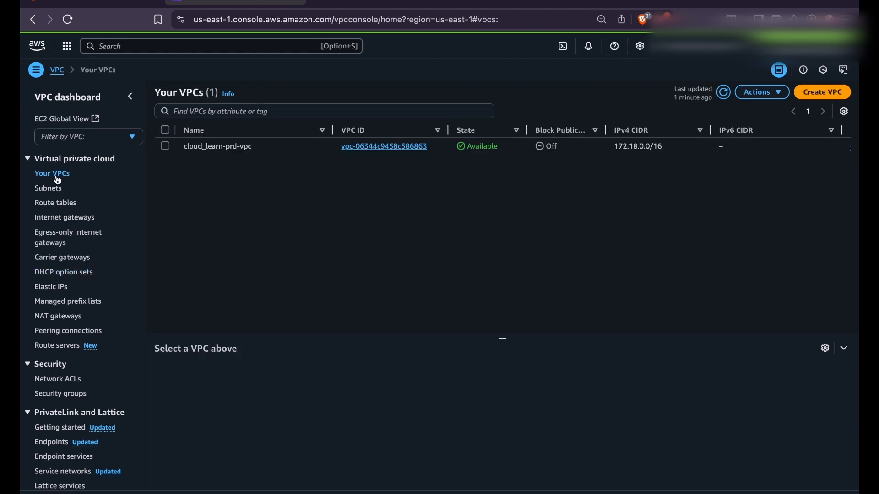